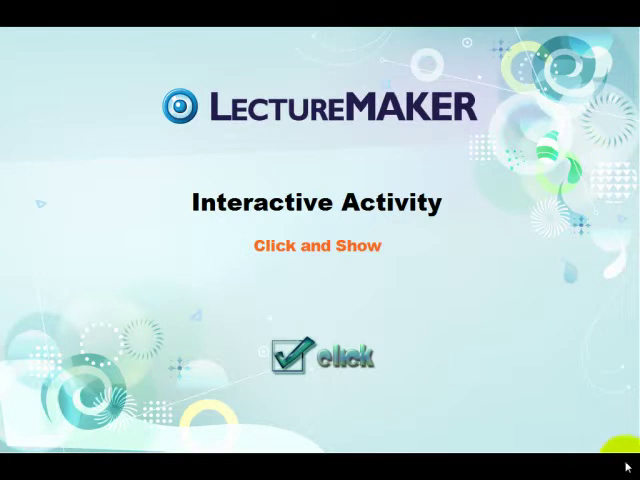
# - Advance the preview from the title slide to the Multimedia slide, then end the show
pyautogui.click(598, 428)
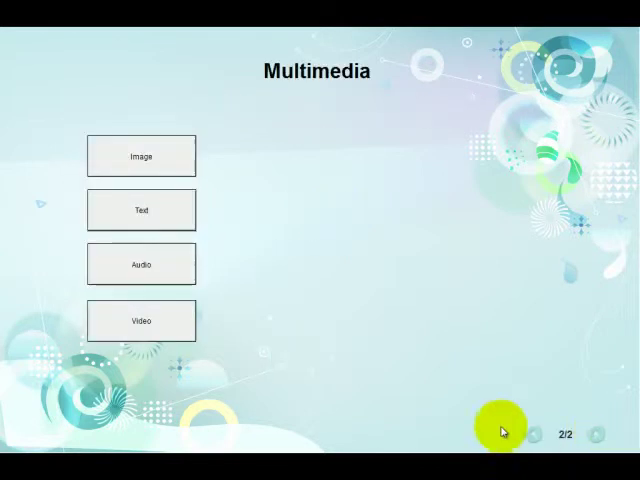
pyautogui.click(504, 381)
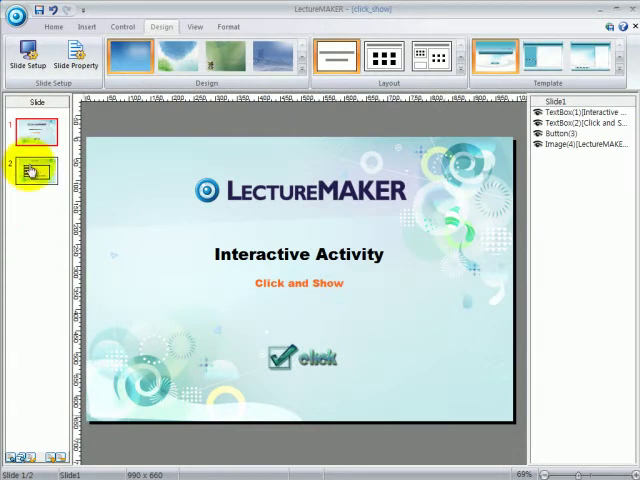
# - On slide 2, inspect the Image, Text, Audio and Video buttons, then select the video panel
pyautogui.click(32, 172)
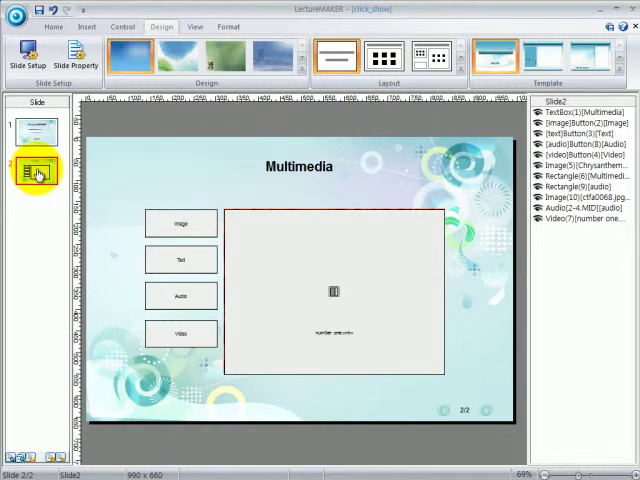
pyautogui.click(195, 228)
pyautogui.click(205, 262)
pyautogui.click(206, 298)
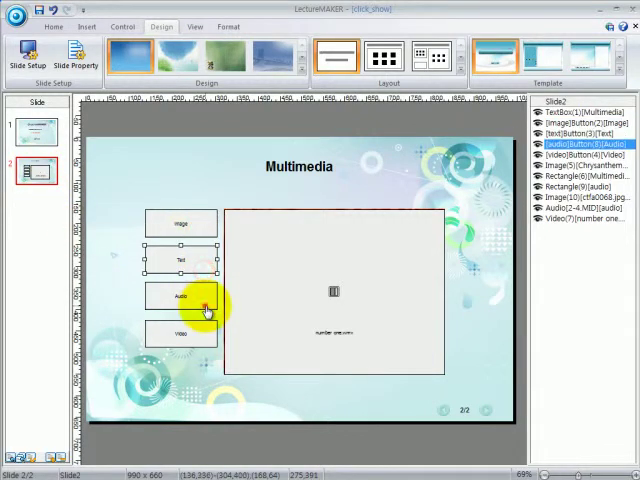
pyautogui.click(208, 340)
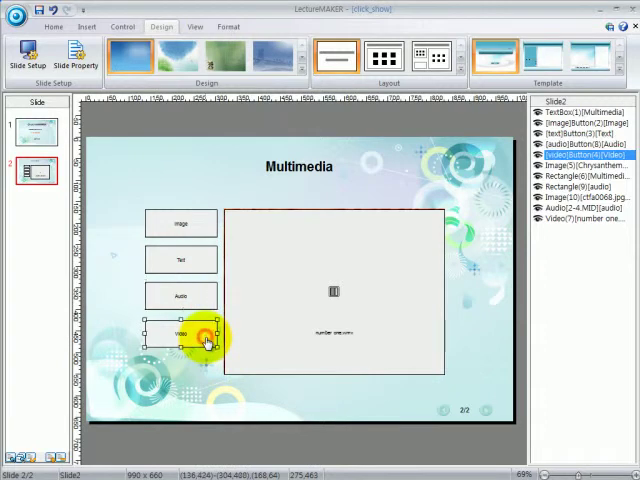
pyautogui.click(296, 294)
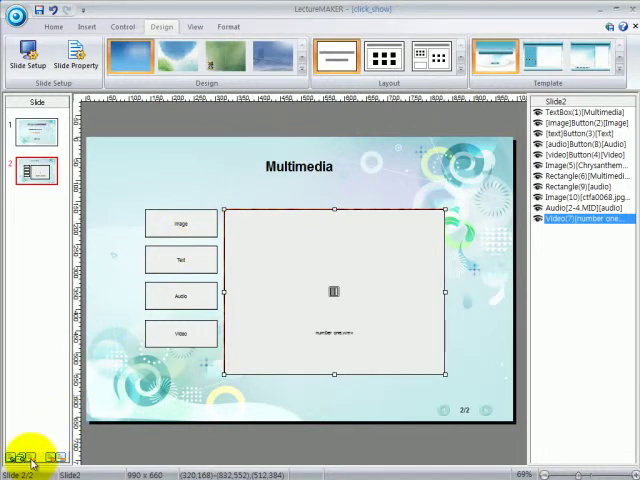
pyautogui.click(30, 461)
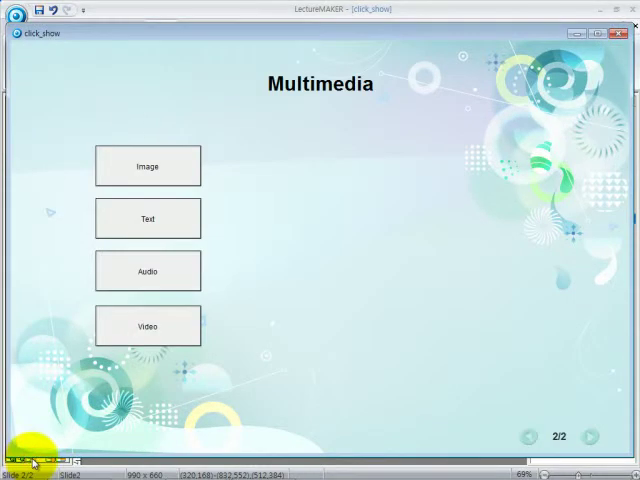
pyautogui.click(128, 171)
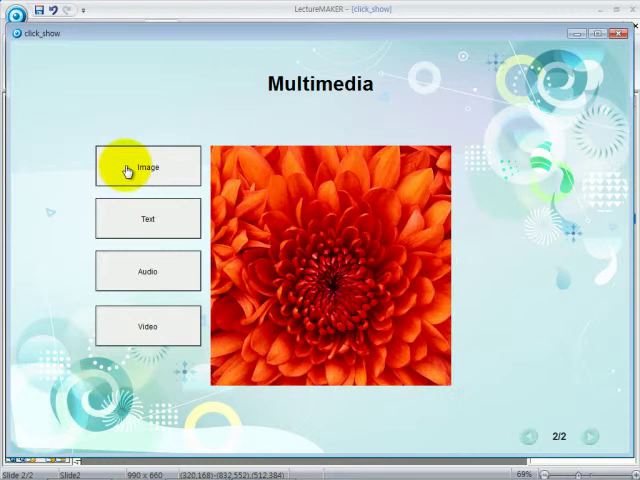
pyautogui.click(133, 232)
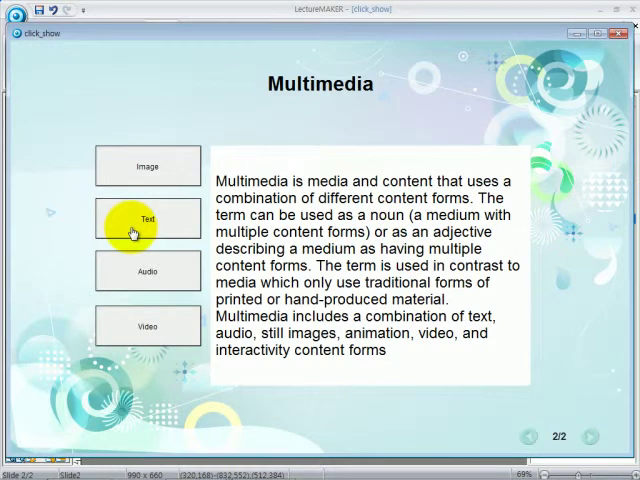
pyautogui.click(150, 277)
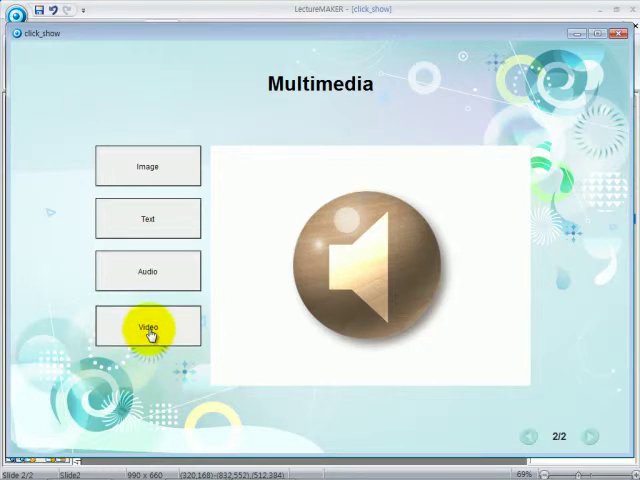
pyautogui.click(150, 331)
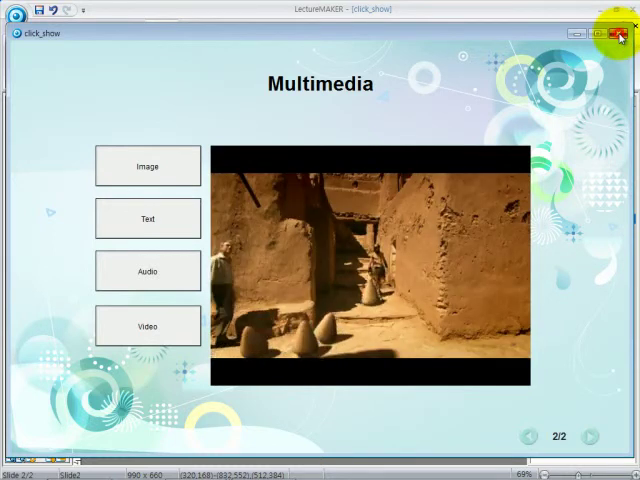
pyautogui.click(620, 36)
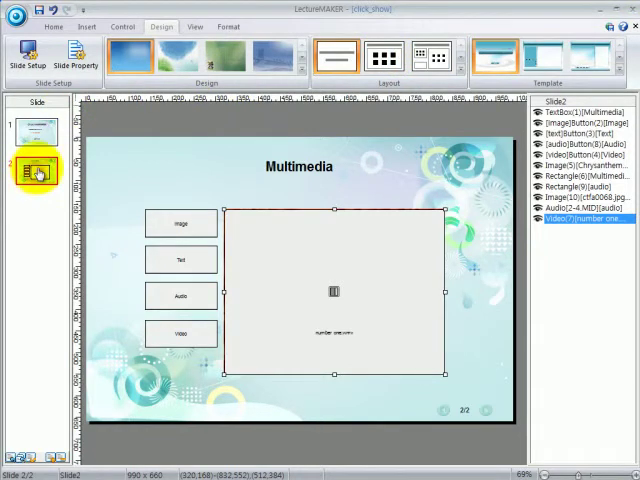
# - Add slide 3 and draw a button below its title, left of centre
pyautogui.hotkey('ctrl', 'm')
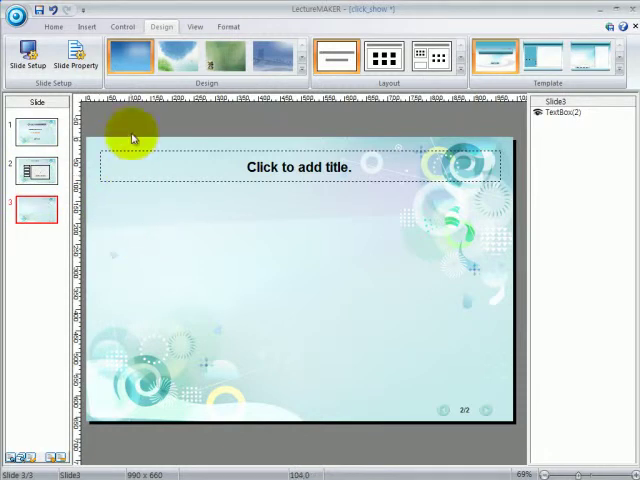
pyautogui.click(88, 27)
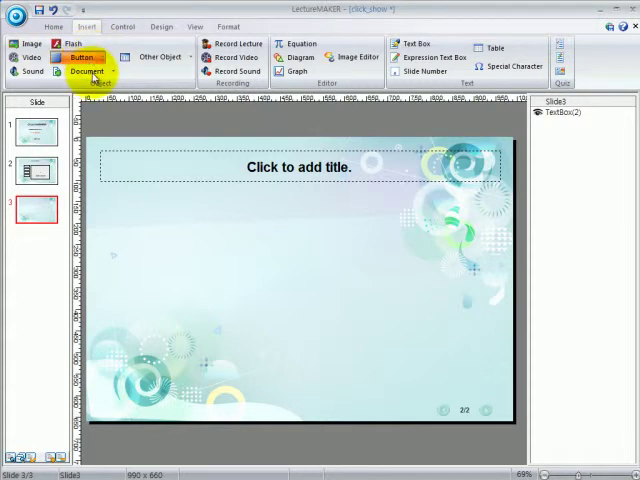
pyautogui.click(82, 57)
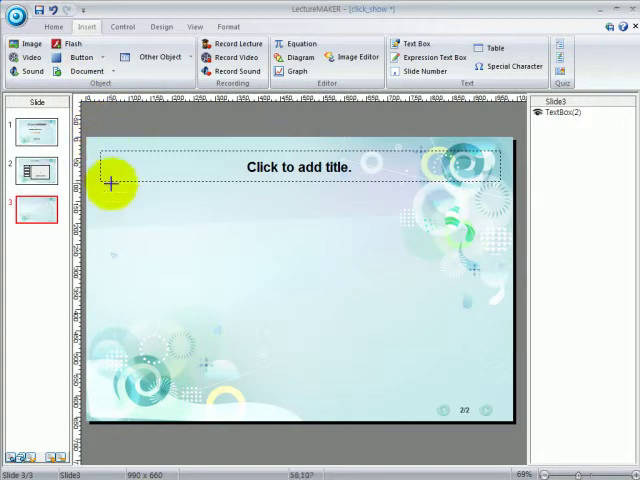
pyautogui.moveTo(158, 220)
pyautogui.mouseDown()
pyautogui.moveTo(166, 231)
pyautogui.moveTo(225, 248)
pyautogui.mouseUp()
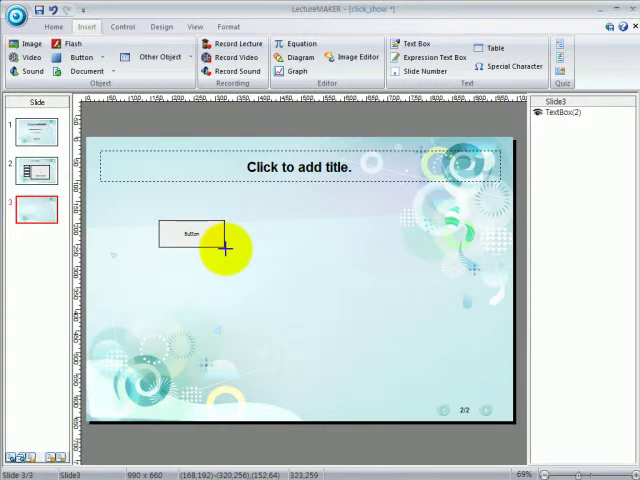
pyautogui.moveTo(225, 248); pyautogui.dragTo(227, 250)
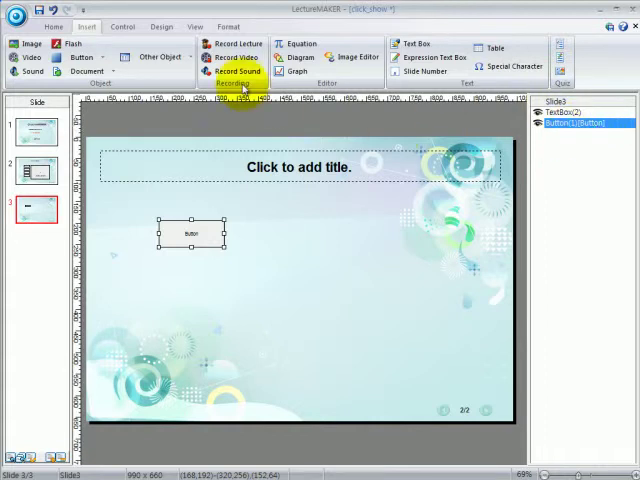
# - Draw a text box right of the button and add a second line, 'Click and Show'
pyautogui.click(418, 48)
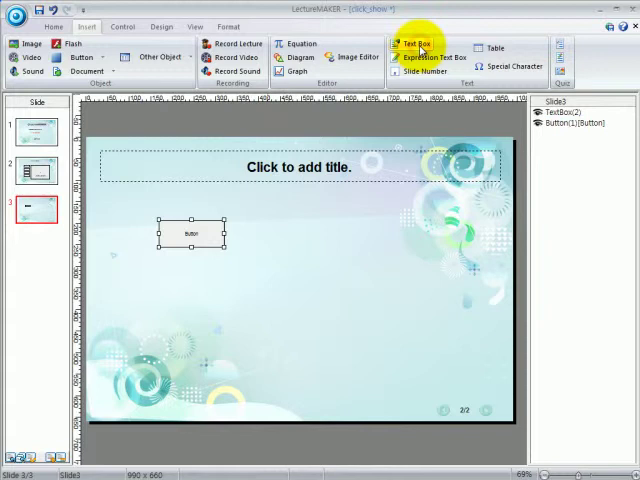
pyautogui.moveTo(238, 218)
pyautogui.mouseDown()
pyautogui.moveTo(437, 263)
pyautogui.moveTo(472, 262)
pyautogui.mouseUp()
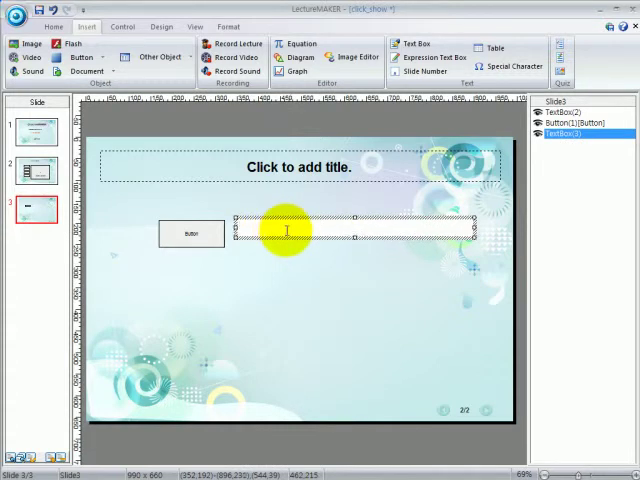
pyautogui.write('Text')
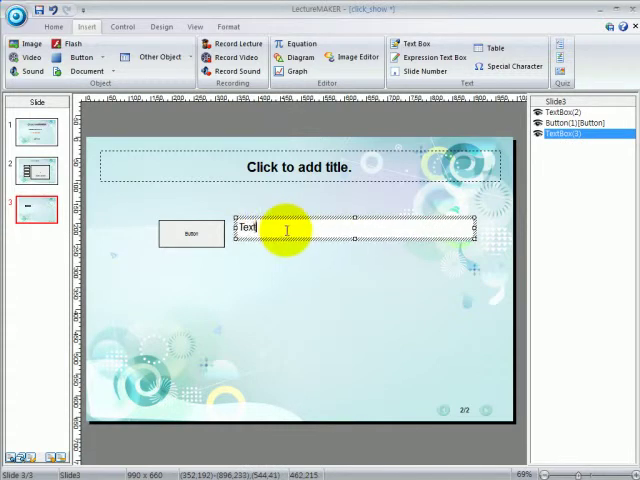
pyautogui.press('Return')
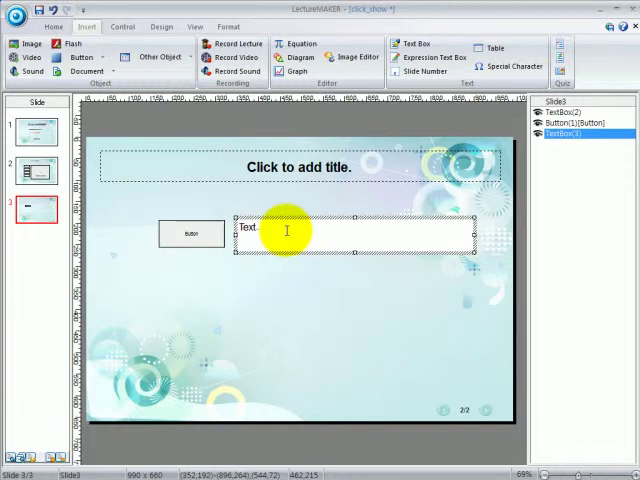
pyautogui.write('CLick')
pyautogui.press('BackSpace')
pyautogui.press('BackSpace')
pyautogui.press('BackSpace')
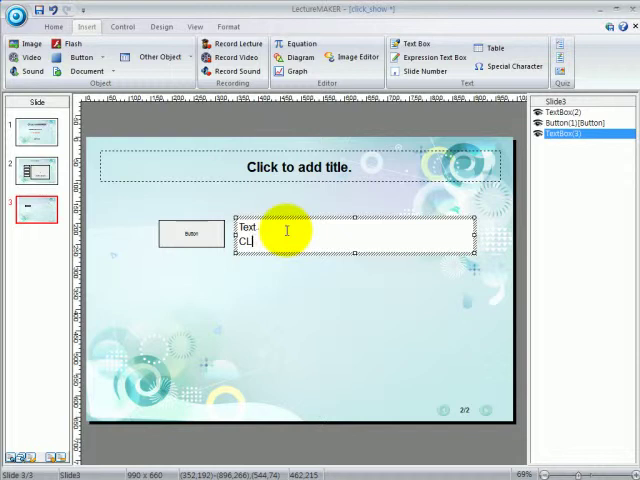
pyautogui.press('BackSpace')
pyautogui.write('lick and ')
pyautogui.write('Show')
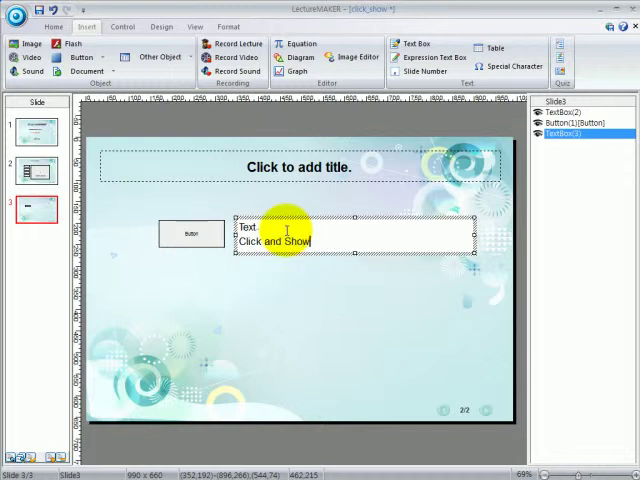
pyautogui.click(299, 300)
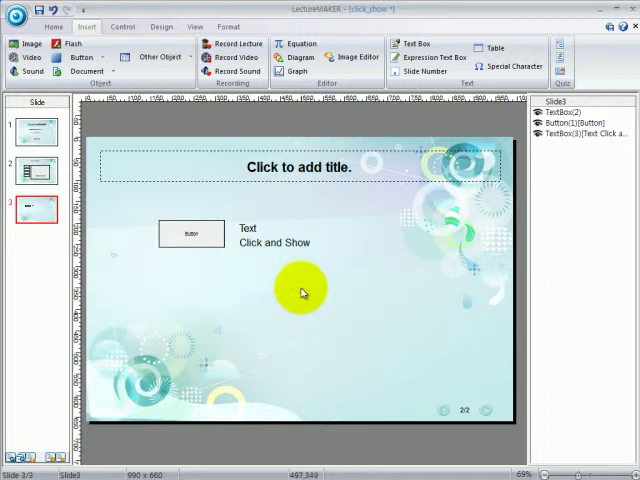
pyautogui.click(28, 458)
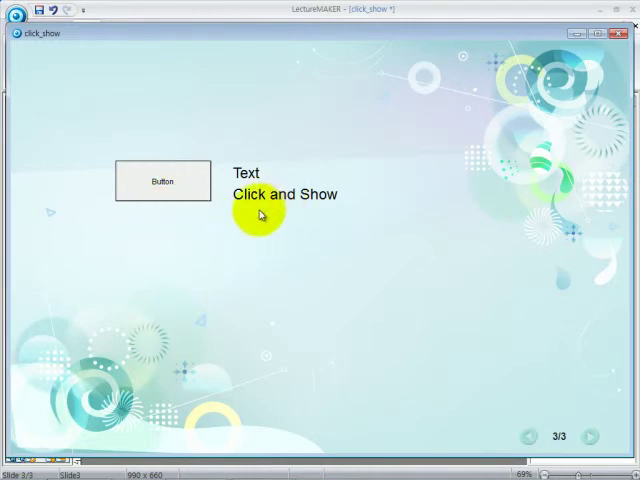
pyautogui.click(168, 189)
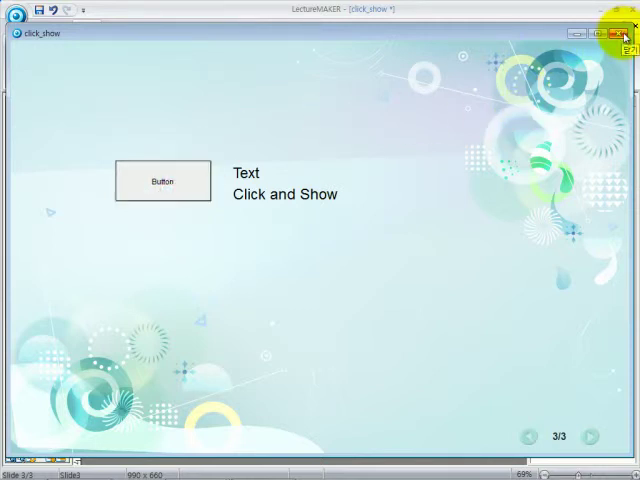
pyautogui.click(623, 36)
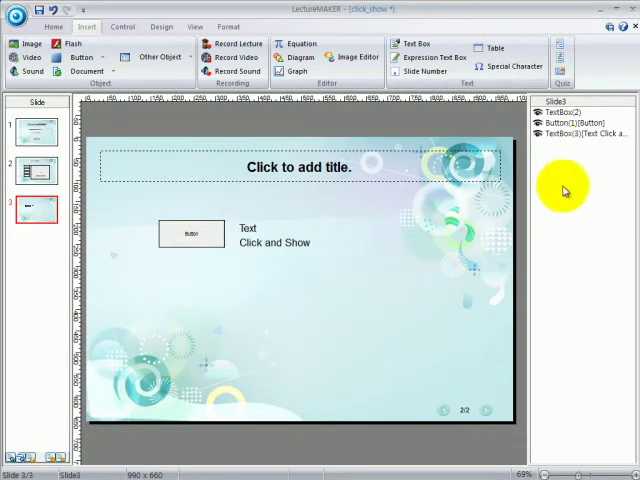
# - Make TextBox(3) a hidden object, keeping the name 'Hide'
pyautogui.click(578, 137)
pyautogui.rightClick(578, 137)
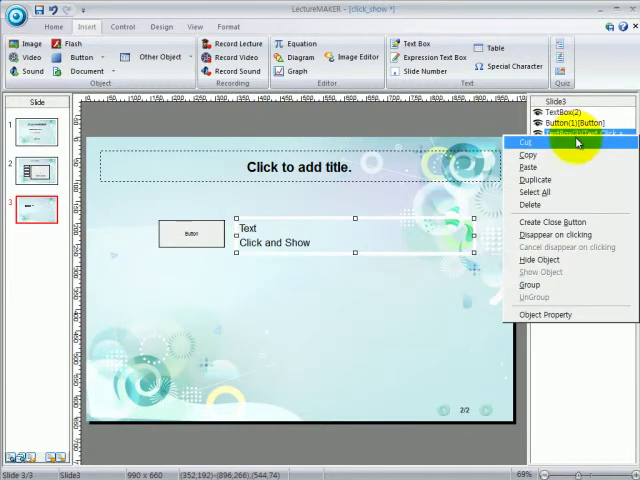
pyautogui.click(545, 260)
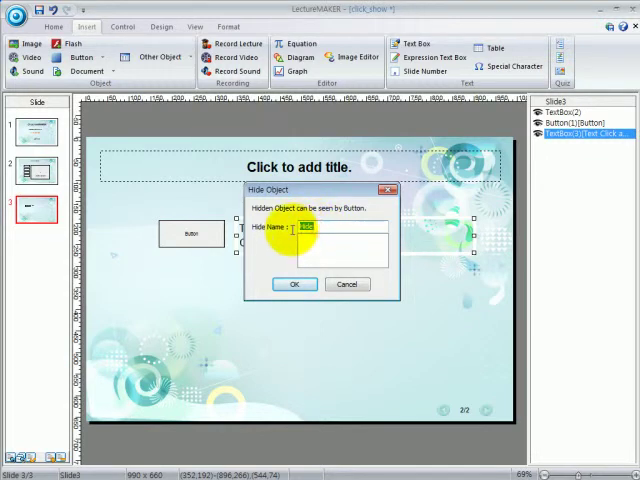
pyautogui.click(297, 288)
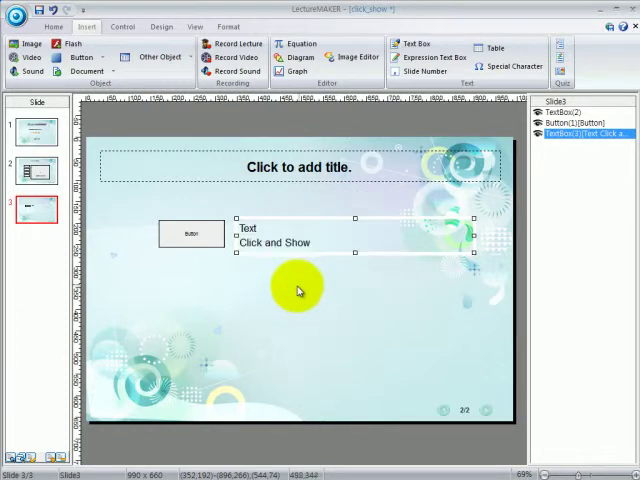
pyautogui.click(33, 460)
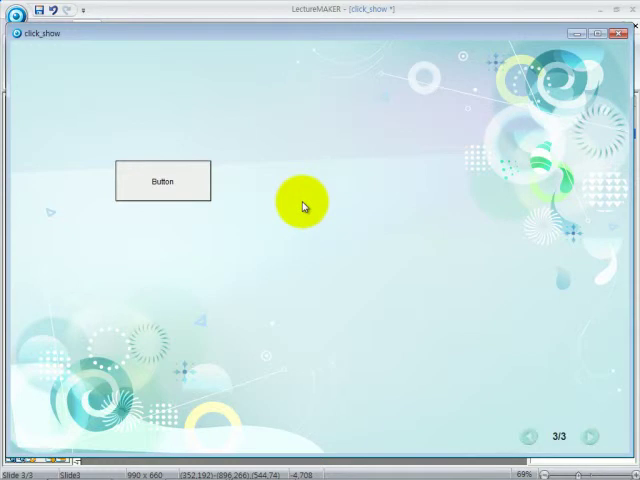
pyautogui.click(196, 187)
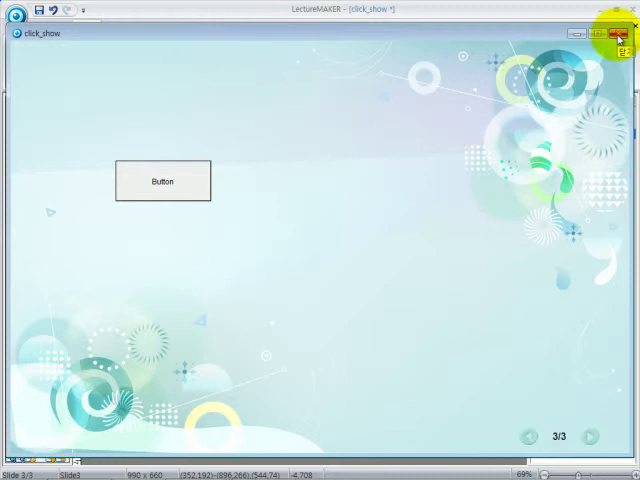
pyautogui.click(619, 37)
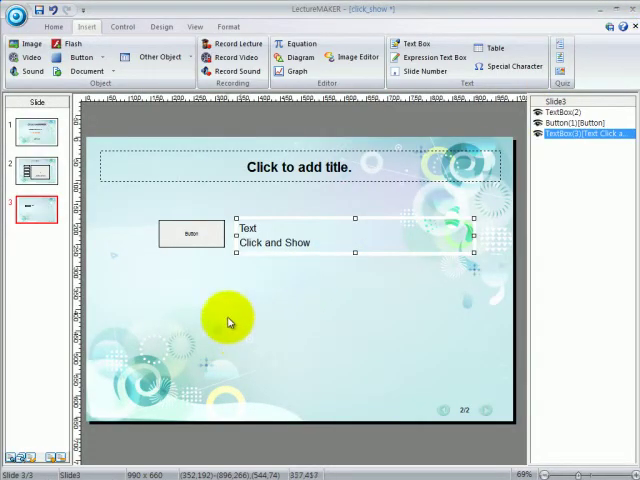
# - Select slide 3's button to set its Button Option to Show hidden object
pyautogui.click(203, 235)
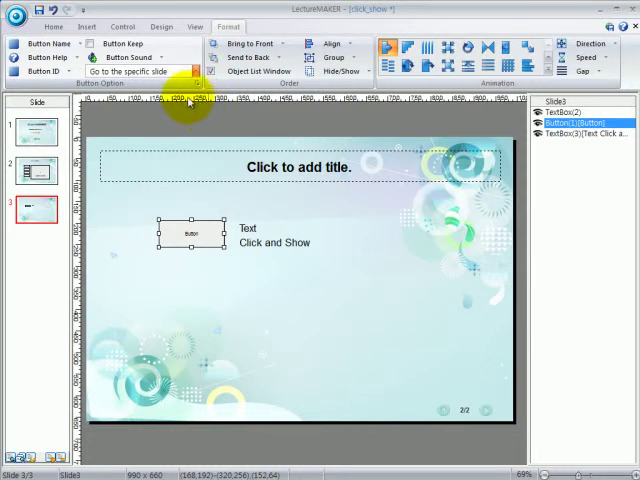
pyautogui.scroll(-1, 175, 75)
pyautogui.scroll(-1, 175, 75)
pyautogui.scroll(-1, 175, 80)
pyautogui.scroll(-1, 172, 245)
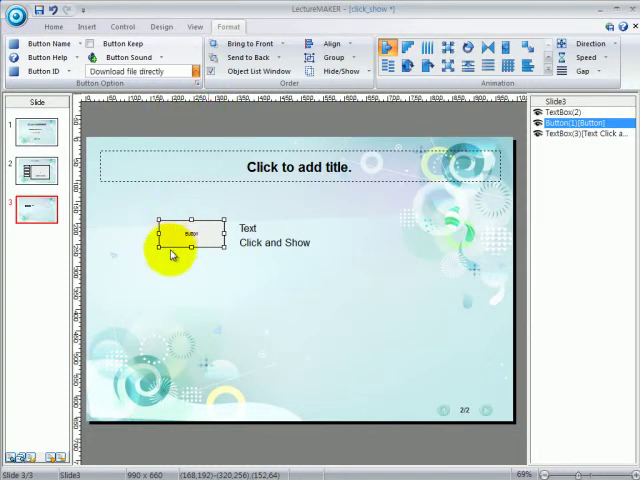
pyautogui.scroll(-1, 172, 245)
pyautogui.scroll(2, 177, 140)
pyautogui.scroll(1, 183, 90)
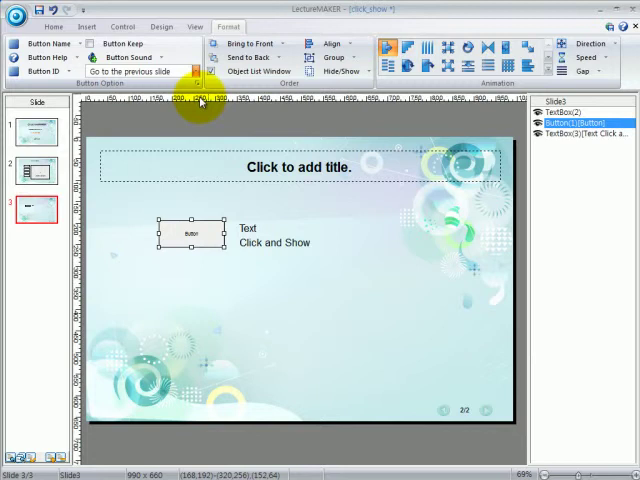
pyautogui.scroll(1, 170, 95)
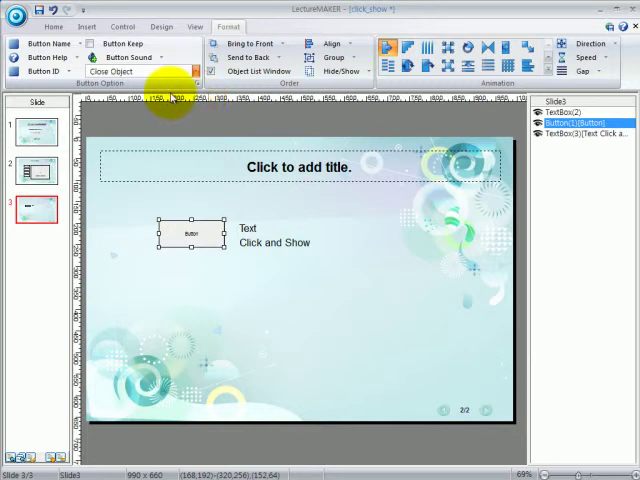
pyautogui.scroll(1, 170, 88)
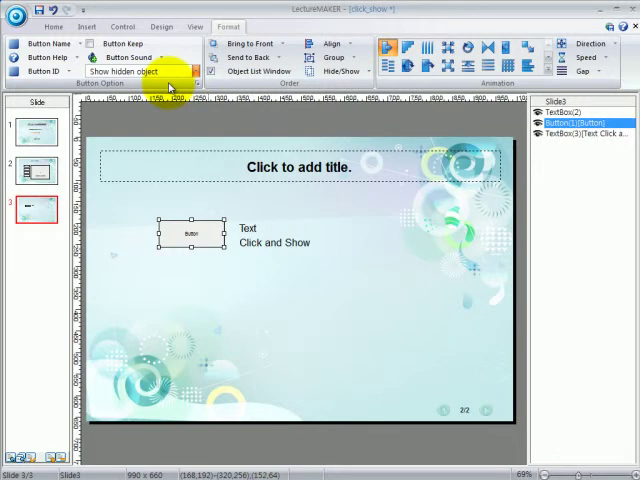
# - Choose 'Hide' in the Show Hidden Object list for the button and confirm
pyautogui.click(170, 80)
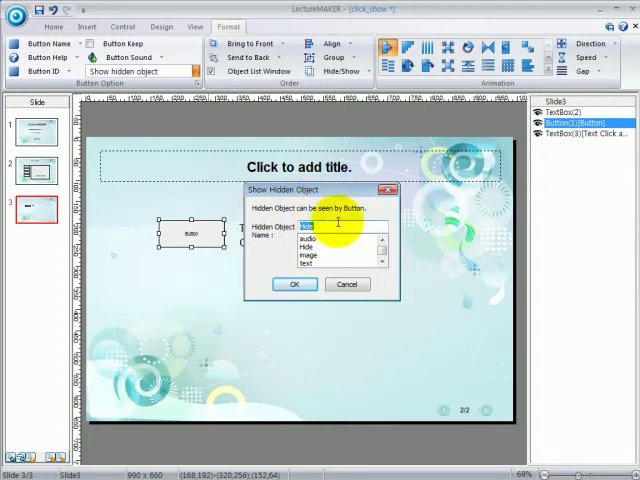
pyautogui.click(382, 262)
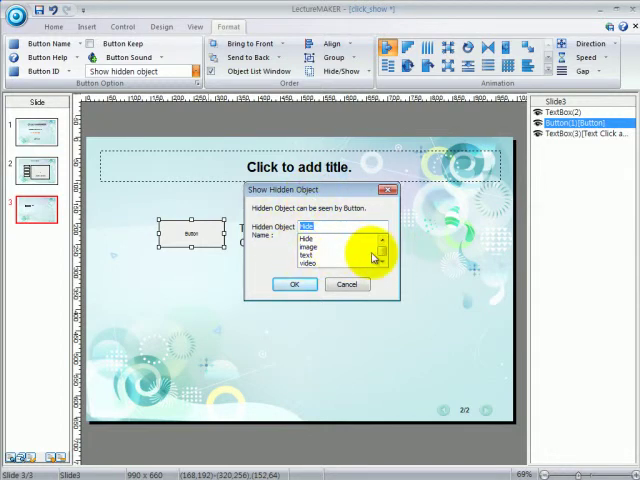
pyautogui.click(308, 240)
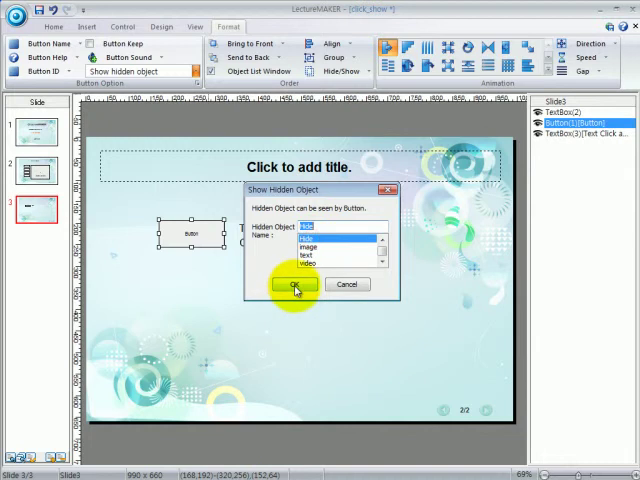
pyautogui.click(295, 287)
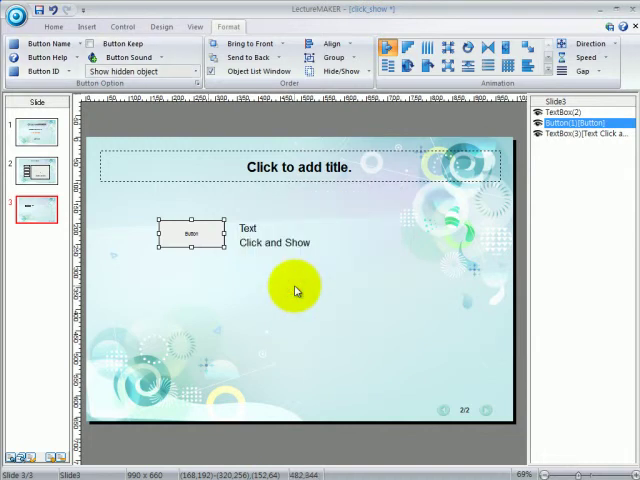
# - Preview slide 3 as a slide show and click the button to reveal 'Click and Show'
pyautogui.click(33, 461)
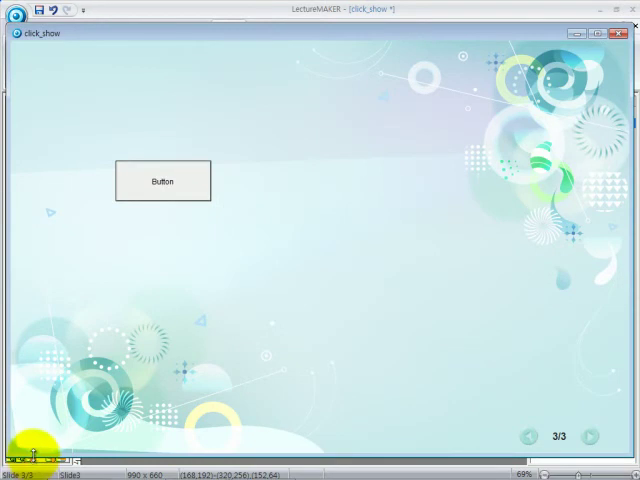
pyautogui.click(199, 190)
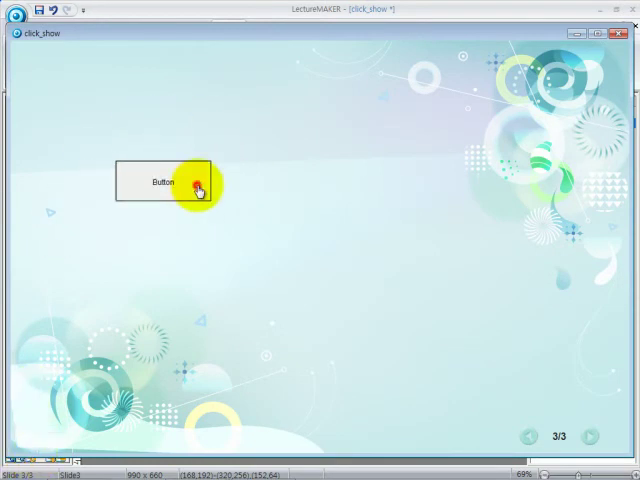